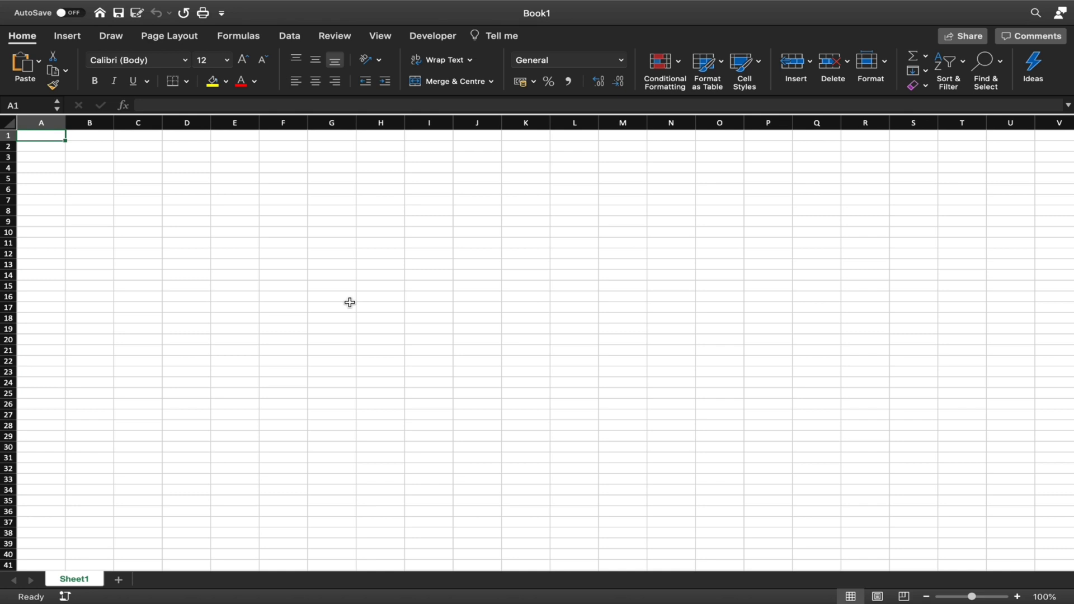
# Open the Save dialog for the new blank workbook
pyautogui.moveTo(195, 1)
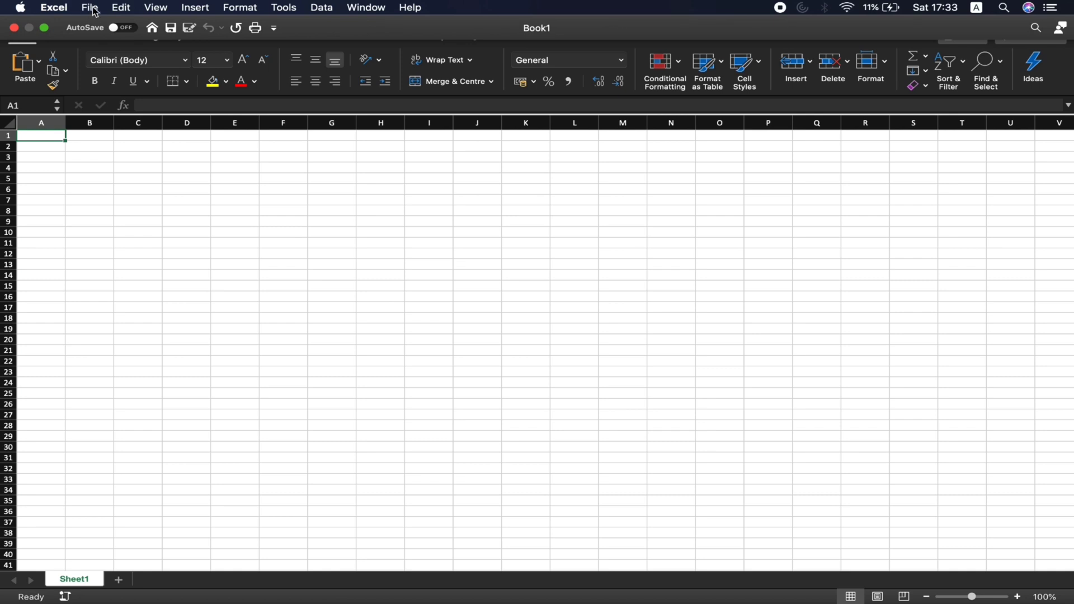
pyautogui.click(95, 11)
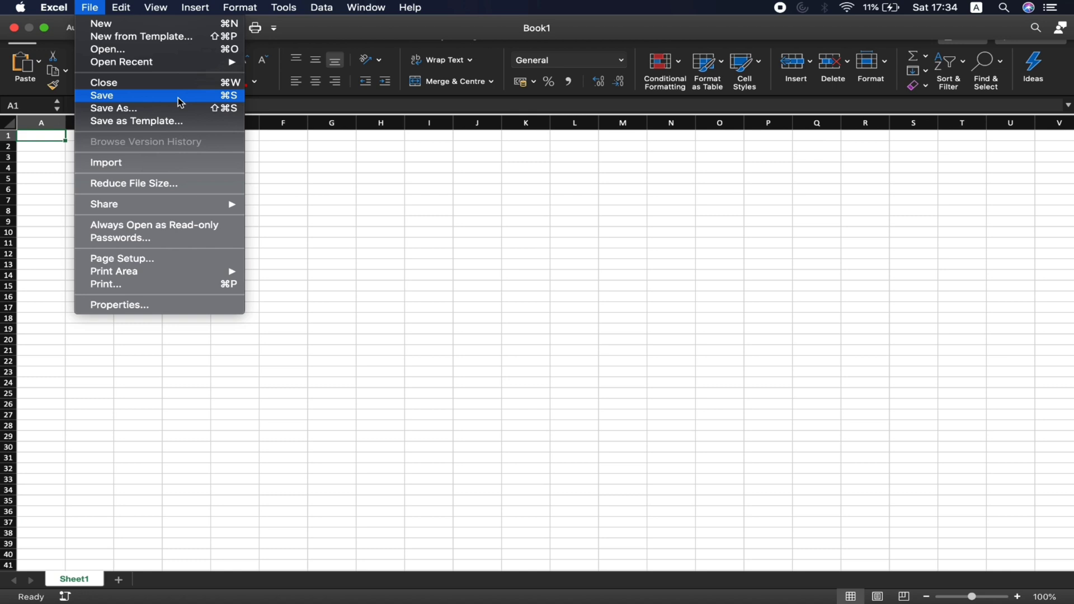
pyautogui.click(178, 97)
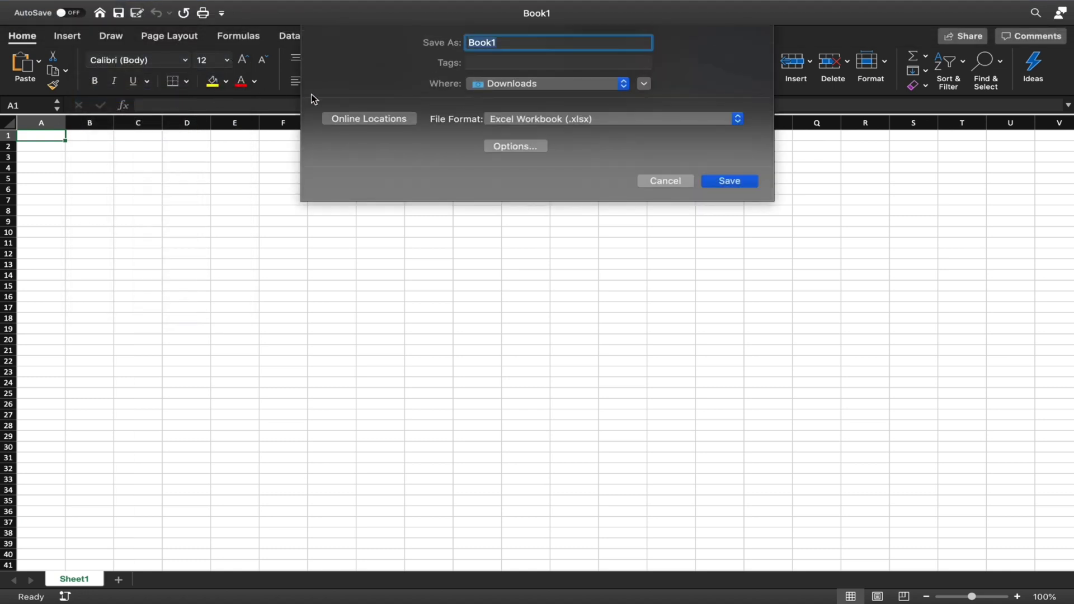
# View the online save locations, including OneDrive, and return to saving on this Mac
pyautogui.click(404, 122)
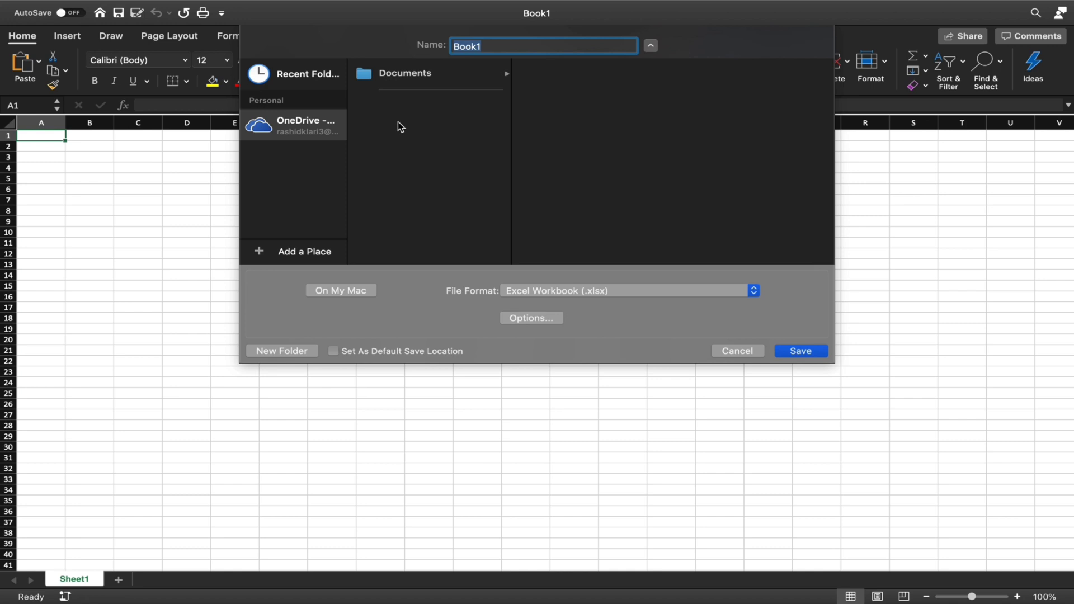
pyautogui.click(315, 126)
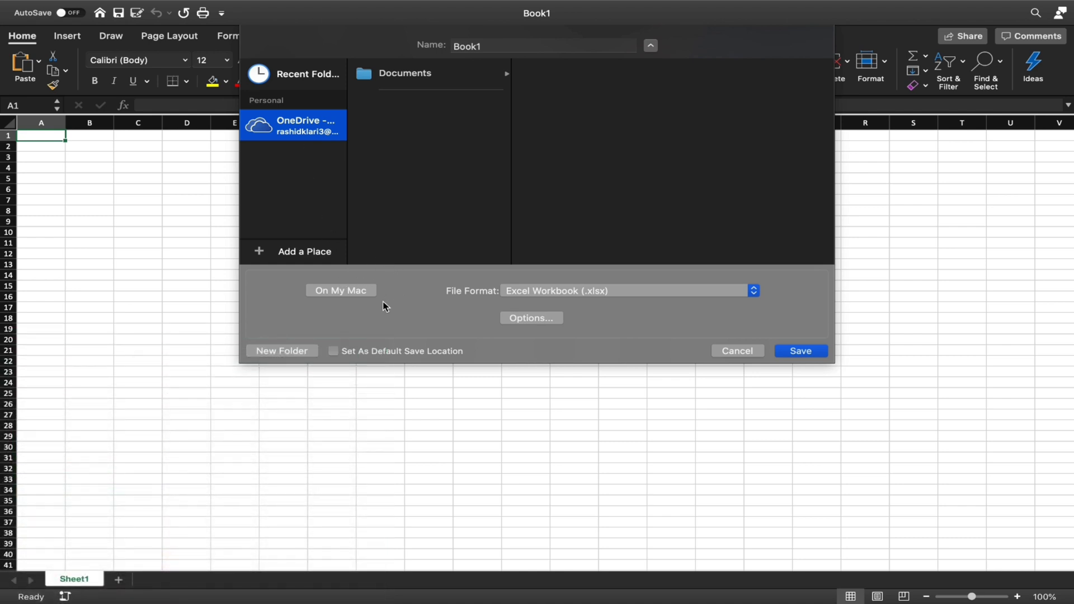
pyautogui.click(347, 293)
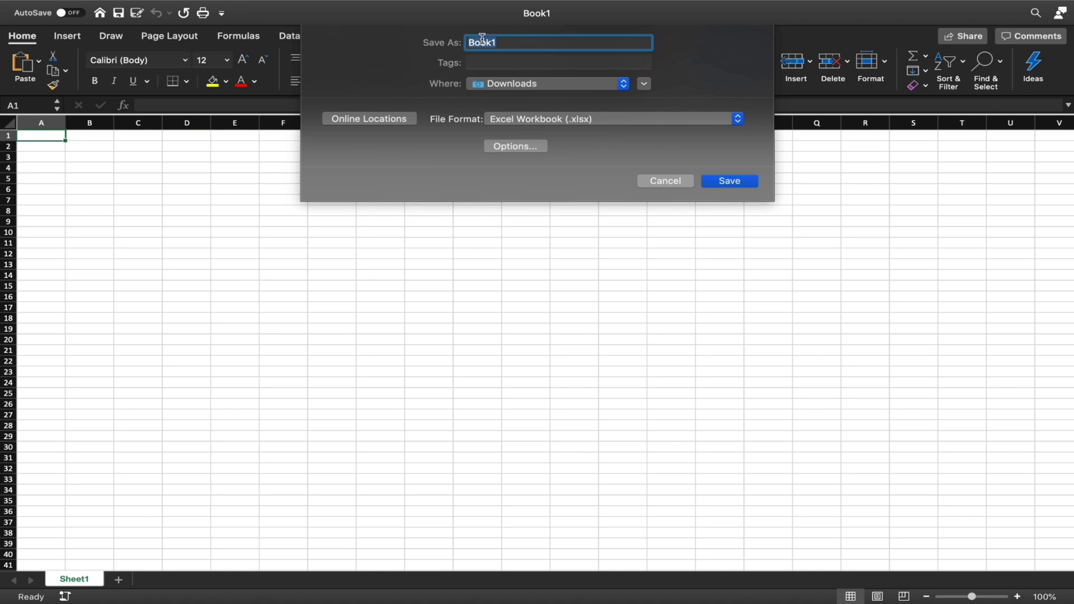
# Name the workbook Excel Village and choose the Desktop as its save location
pyautogui.click(515, 42)
pyautogui.moveTo(498, 42); pyautogui.dragTo(454, 43)
pyautogui.write('Excel Village')
pyautogui.click(619, 88)
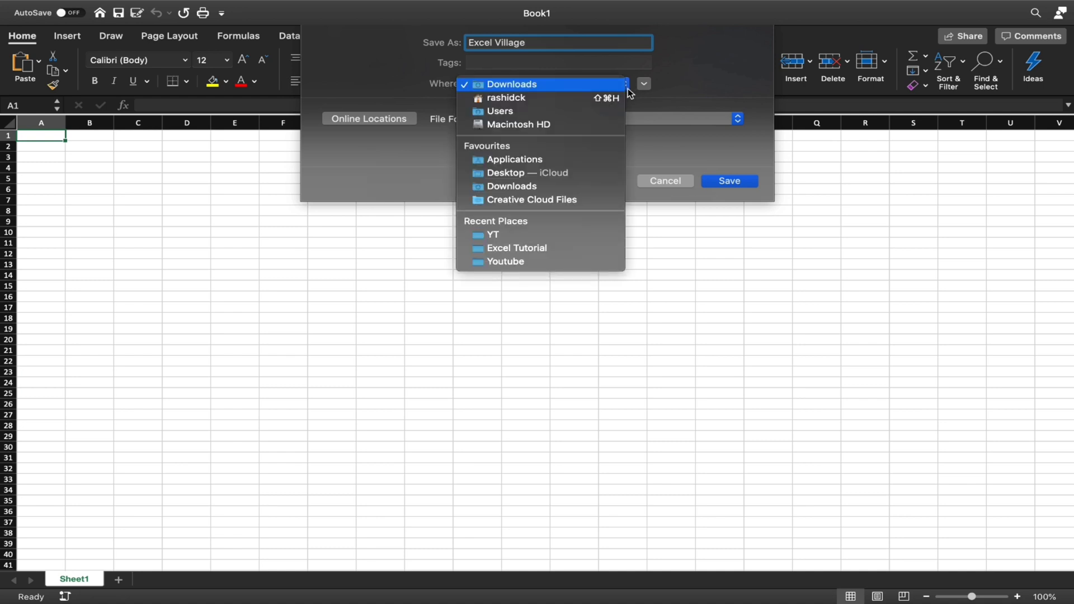
pyautogui.click(579, 172)
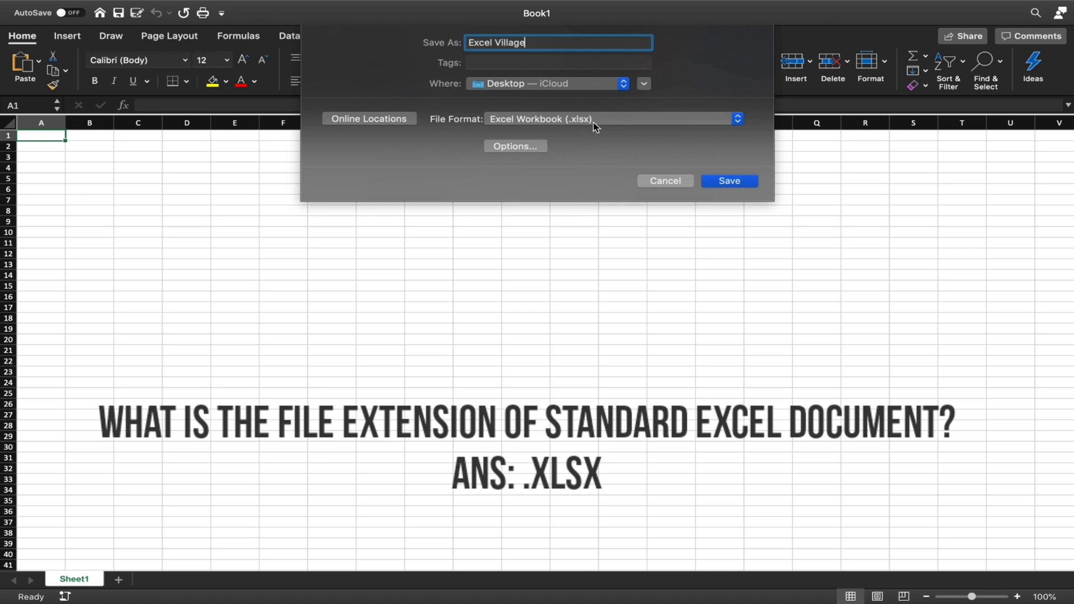
# Review the available file formats, keep Excel Workbook (.xlsx) and save the workbook
pyautogui.click(736, 120)
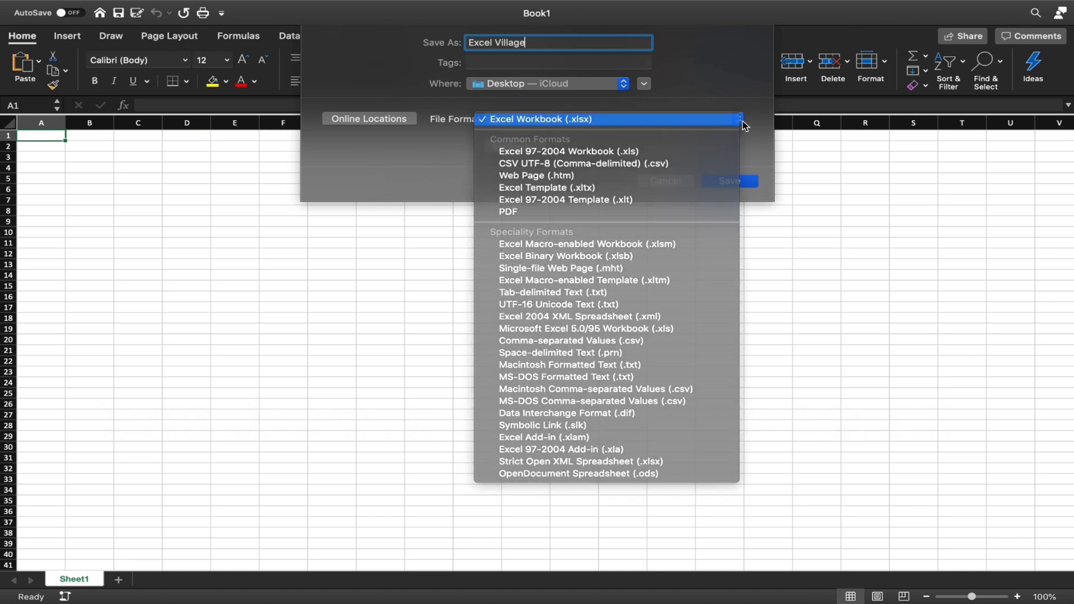
pyautogui.click(743, 123)
pyautogui.click(743, 122)
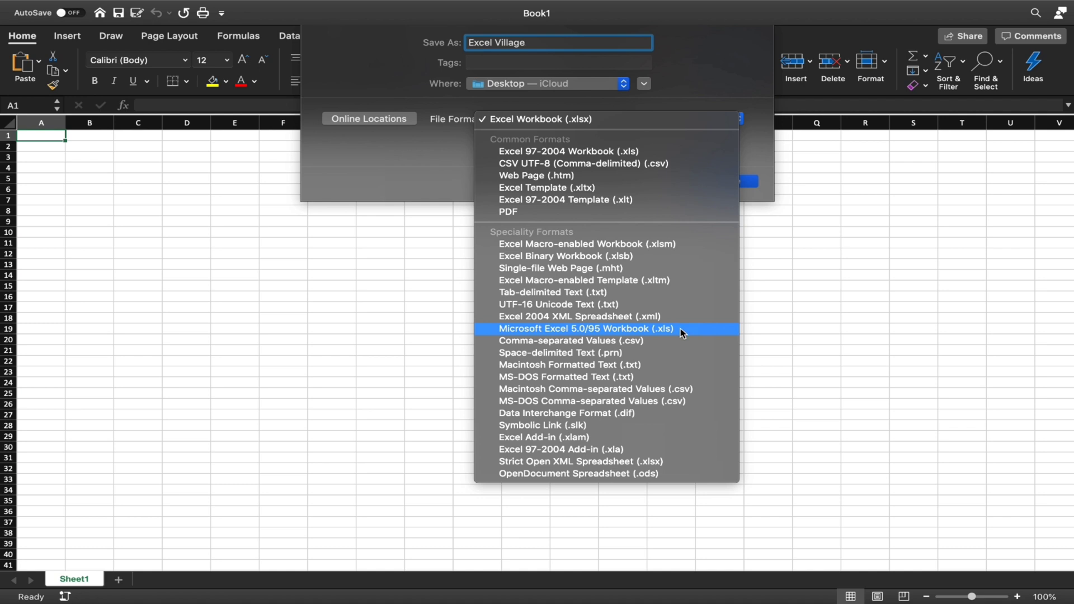
pyautogui.click(440, 161)
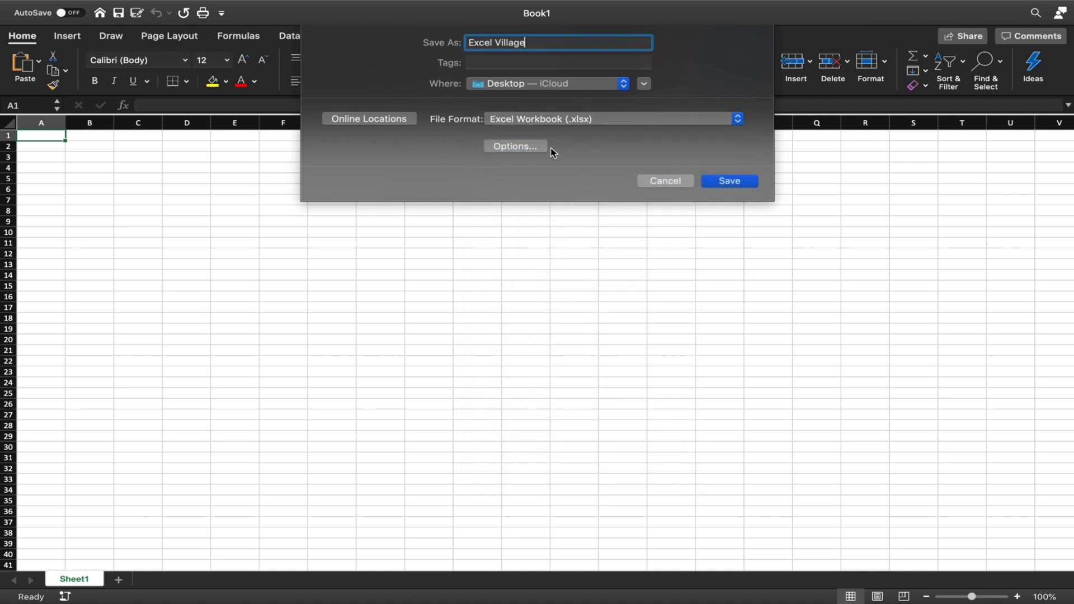
pyautogui.click(732, 183)
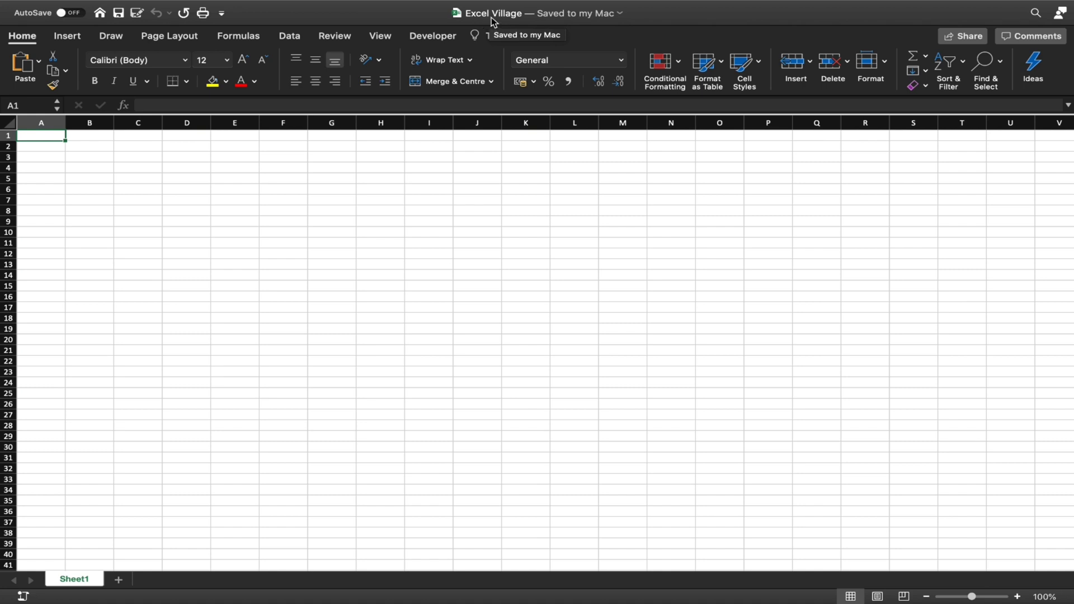
# Check the saved Excel Village.xlsx file on the desktop and return to the workbook in full screen
pyautogui.moveTo(277, 1)
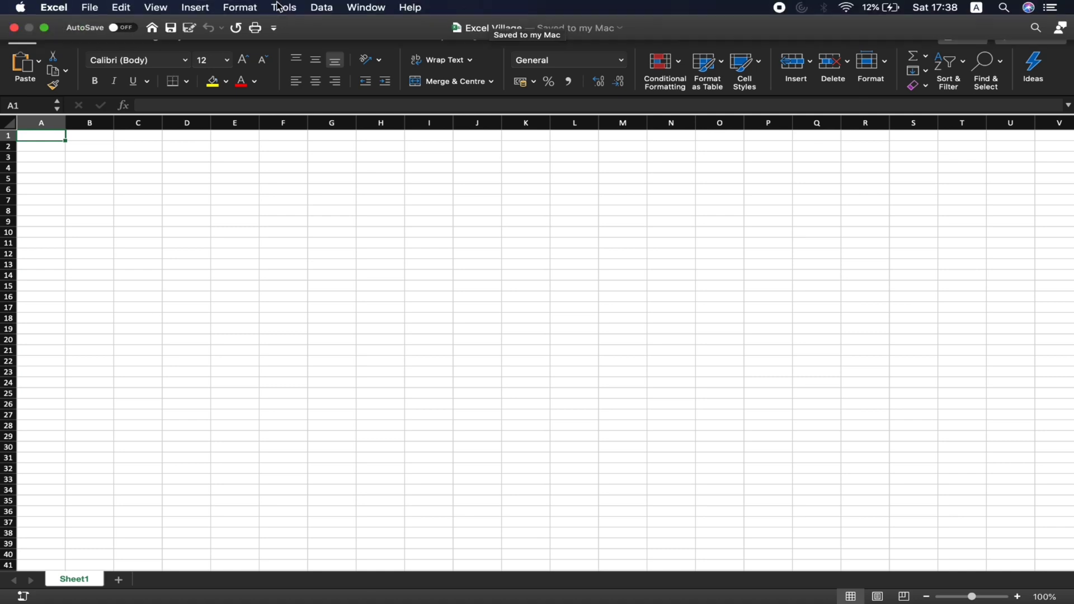
pyautogui.click(45, 30)
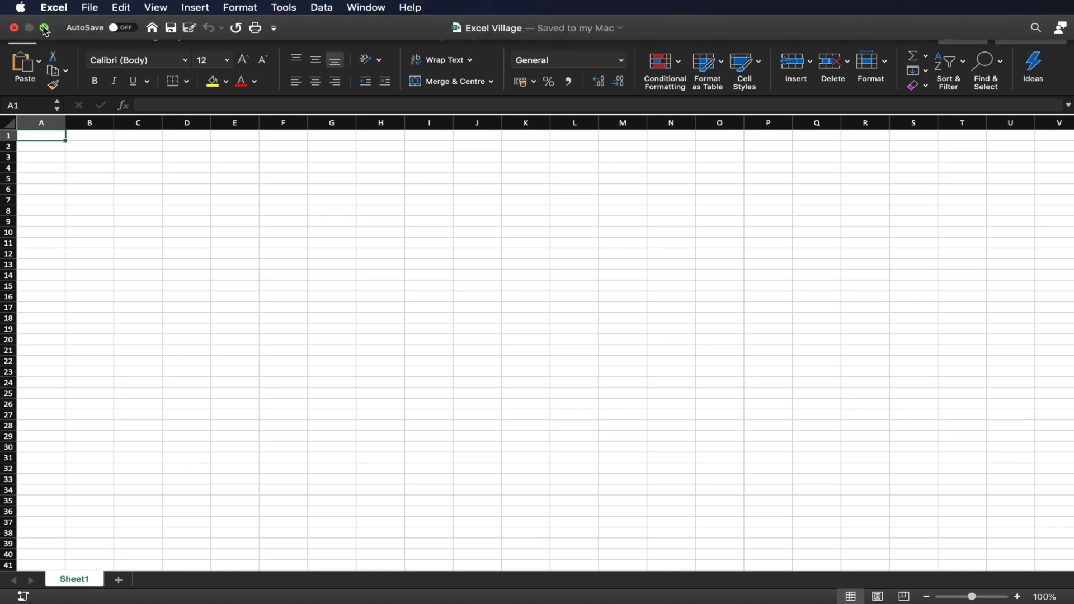
pyautogui.click(44, 29)
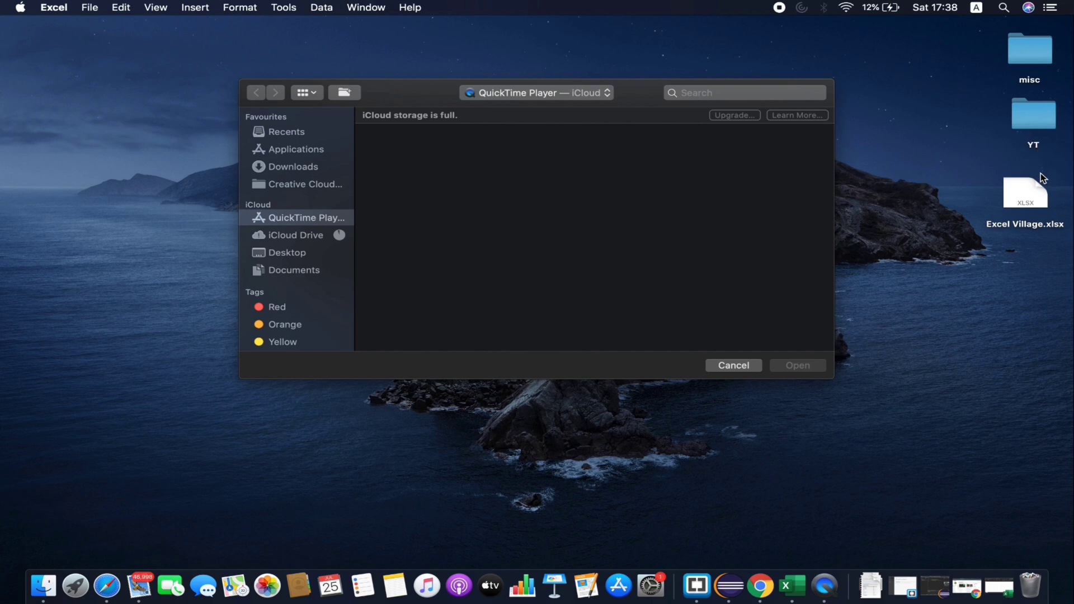
pyautogui.click(1038, 190)
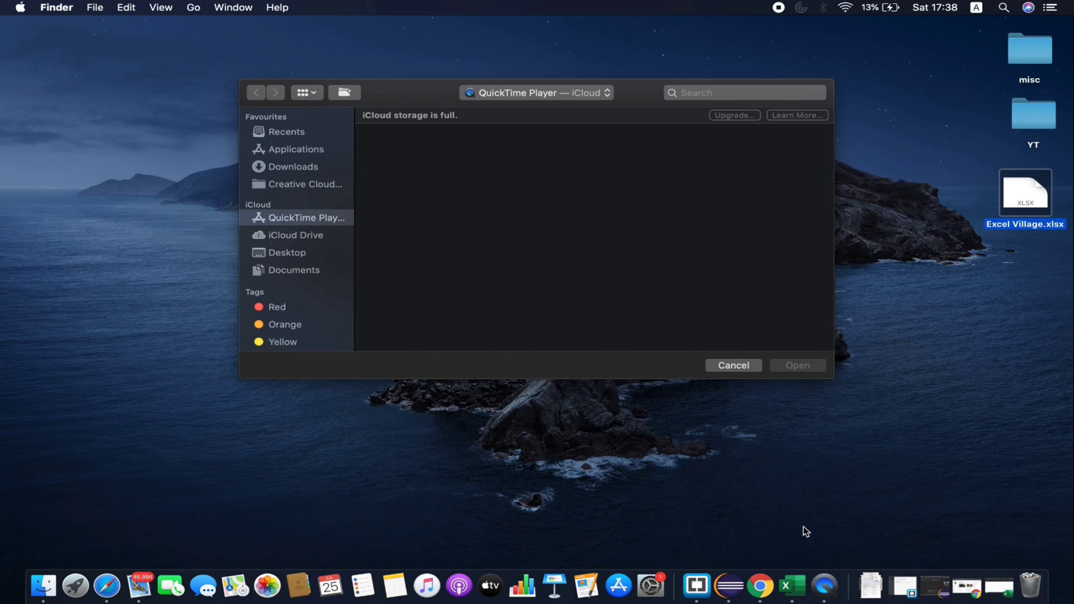
pyautogui.click(791, 585)
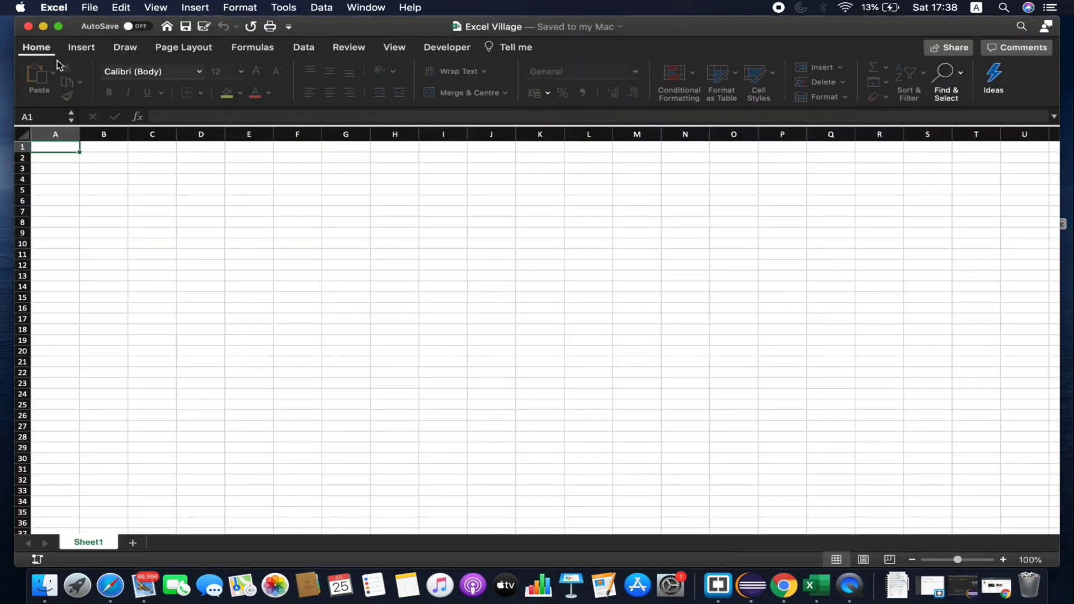
pyautogui.click(58, 27)
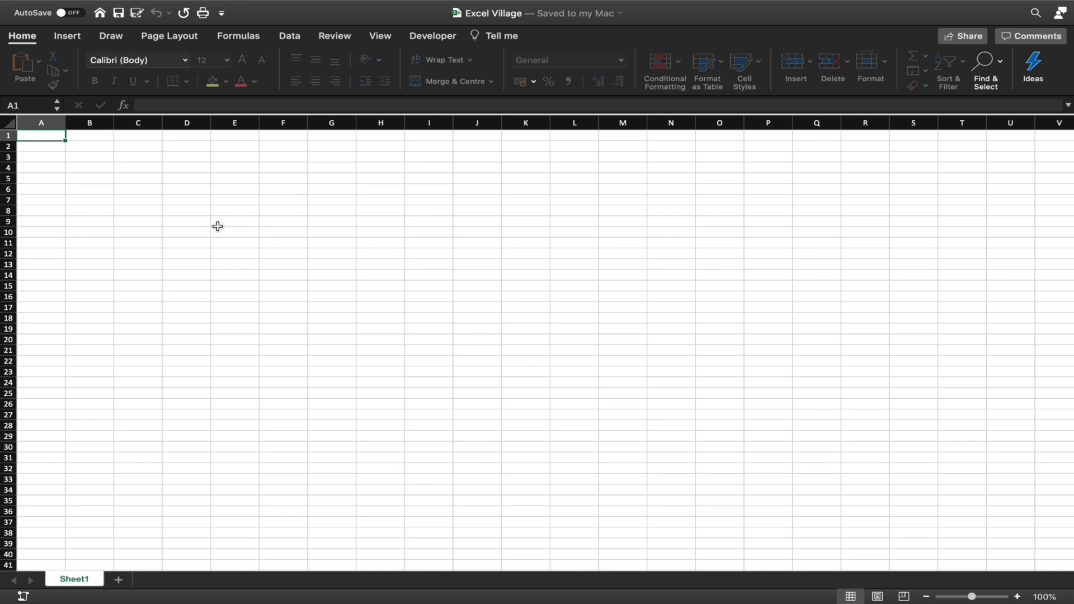
# Enter "asdf" in cell F12 and save the change to the existing workbook
pyautogui.click(287, 251)
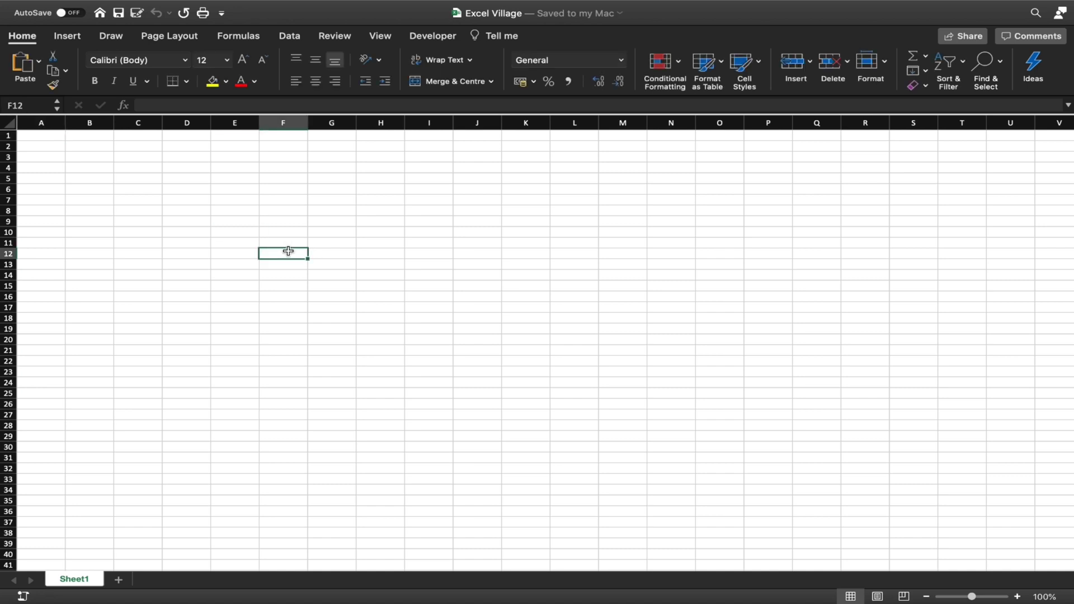
pyautogui.write('asdf')
pyautogui.press('Tab')
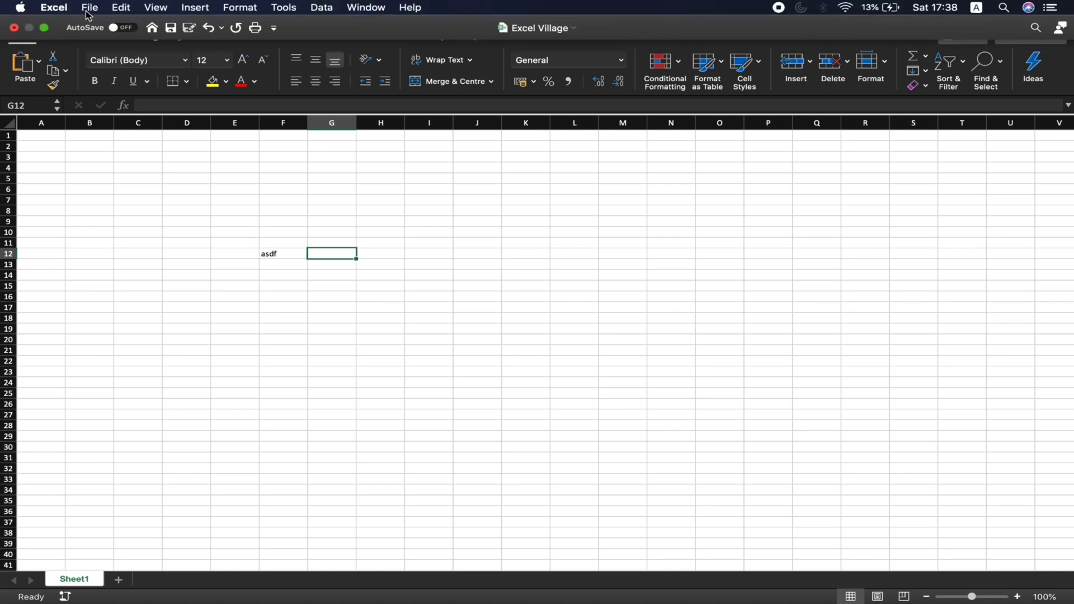
pyautogui.click(89, 8)
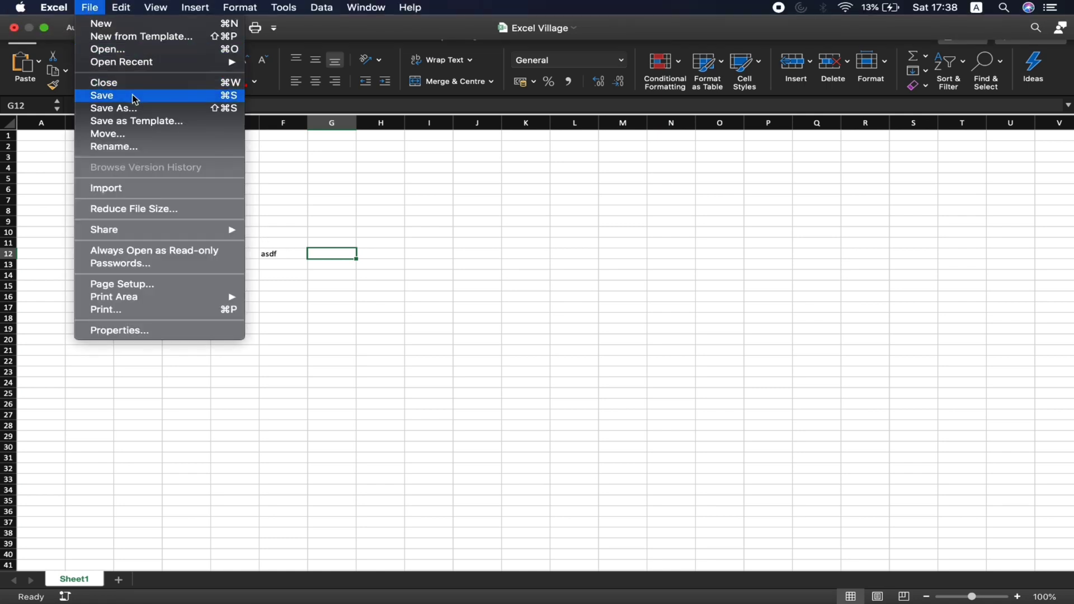
pyautogui.click(173, 102)
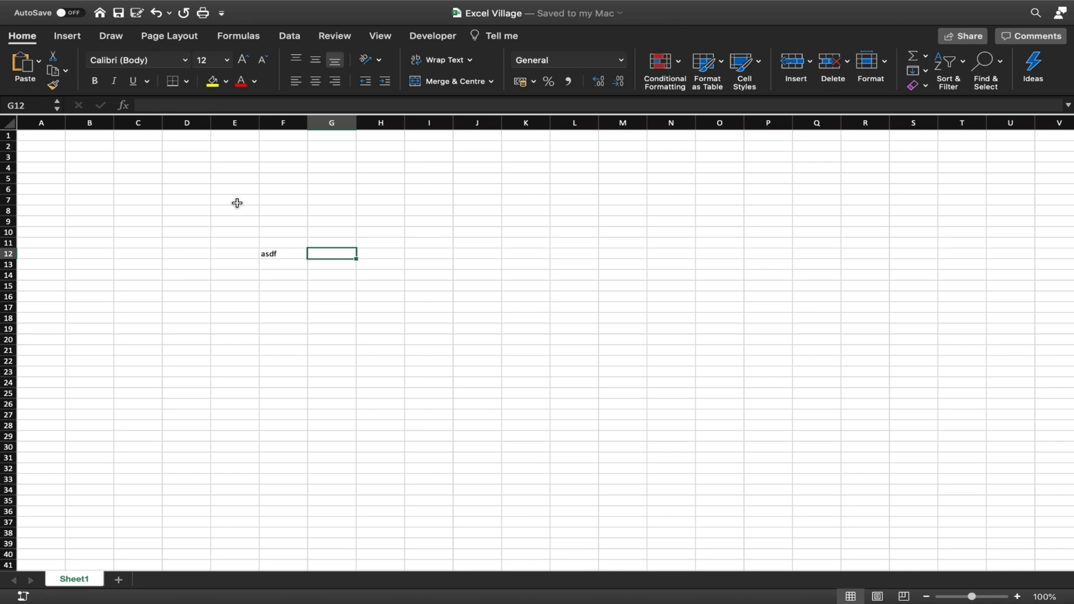
# Enter "abcd" in cell G12 and save the workbook as a separate file named Excel Village1 on the Desktop
pyautogui.write('abcd')
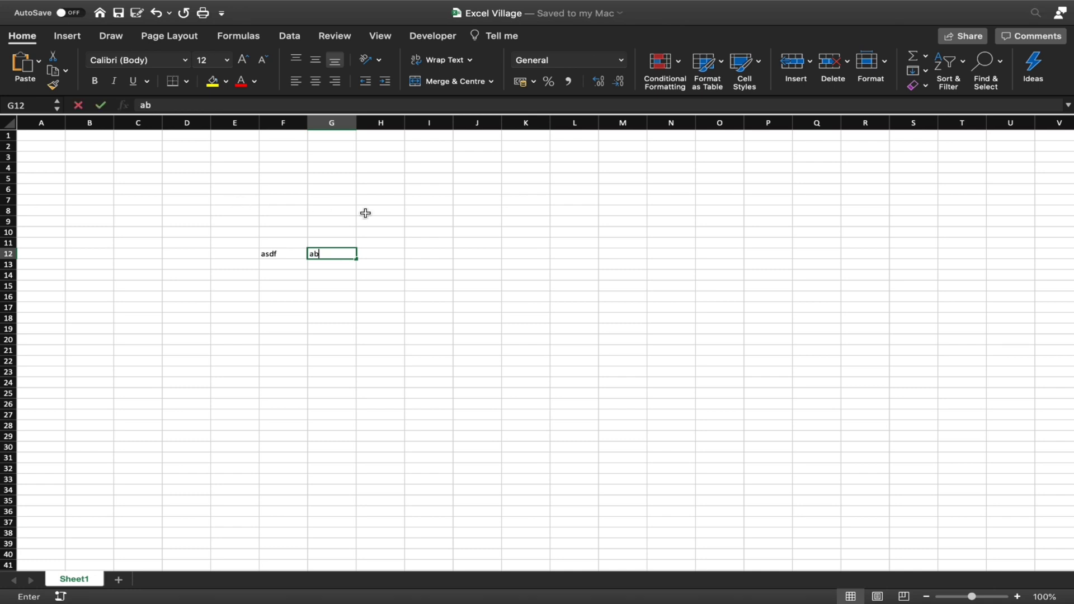
pyautogui.press('Tab')
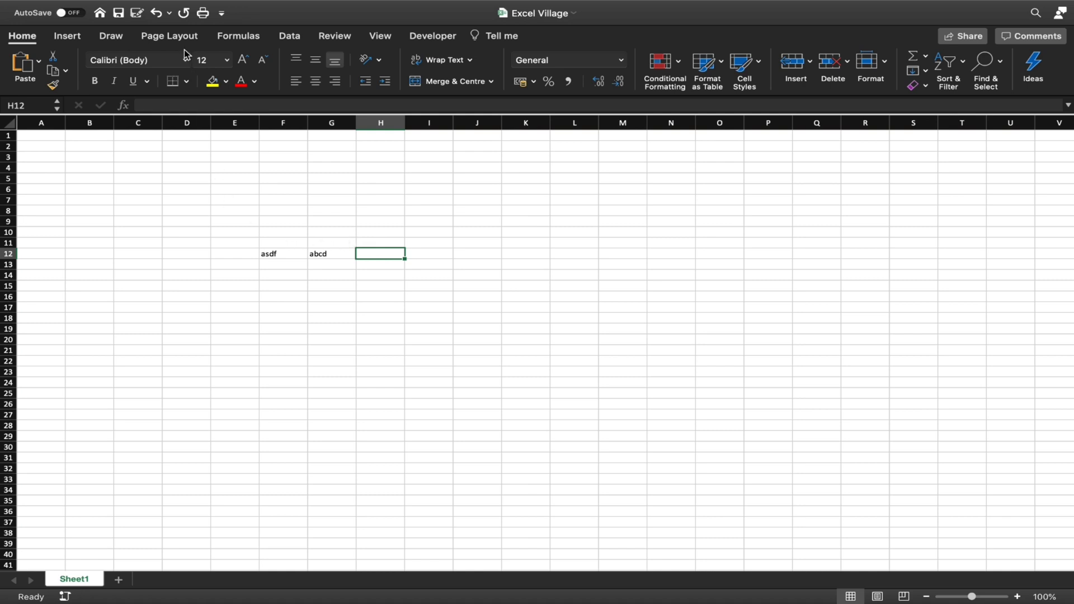
pyautogui.click(89, 8)
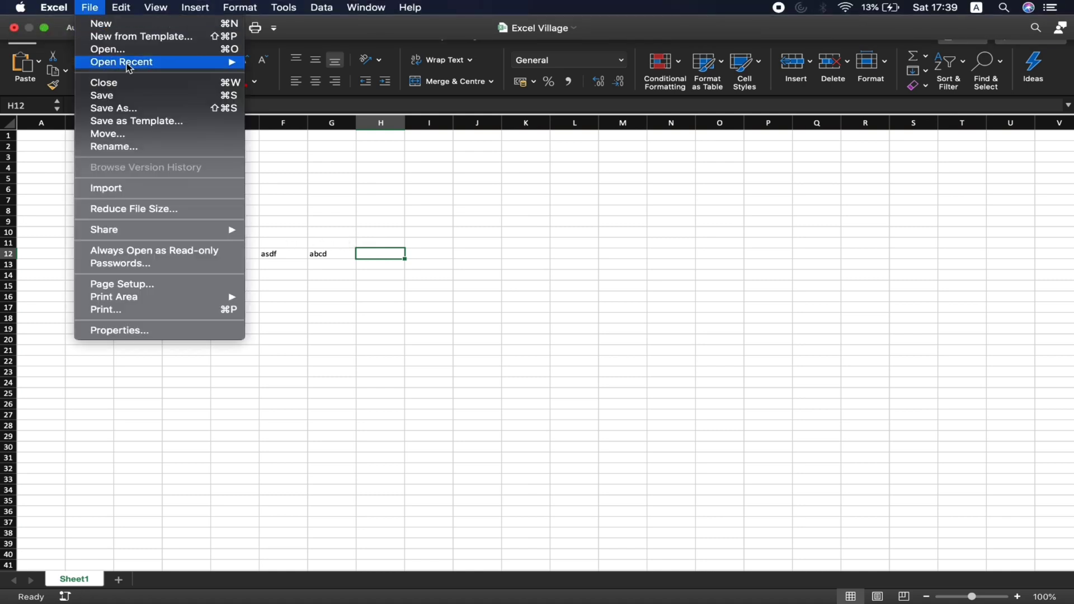
pyautogui.click(150, 109)
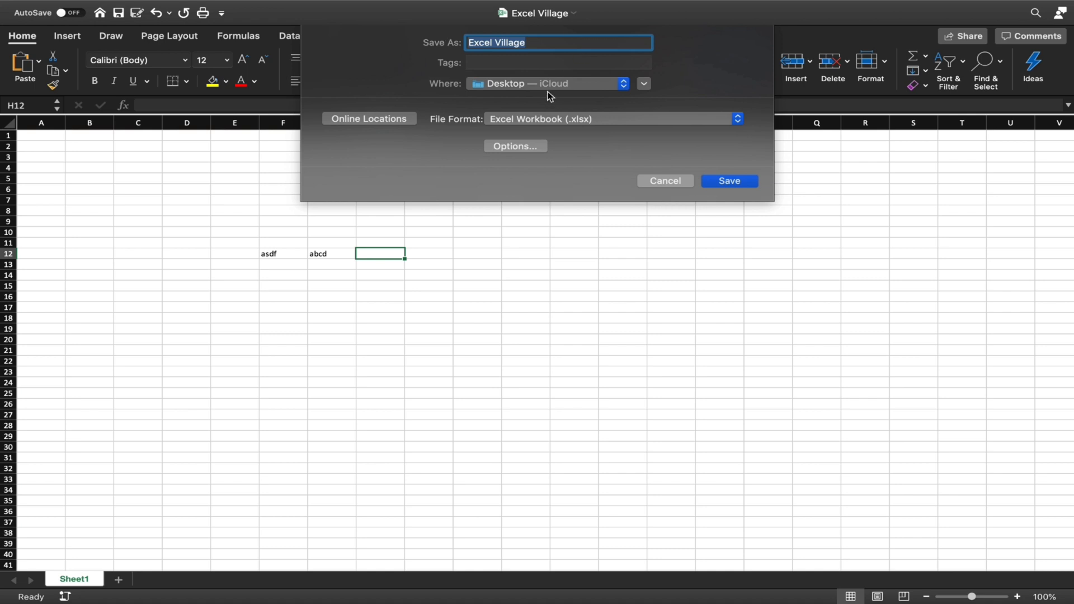
pyautogui.click(538, 43)
pyautogui.write('1')
pyautogui.click(723, 180)
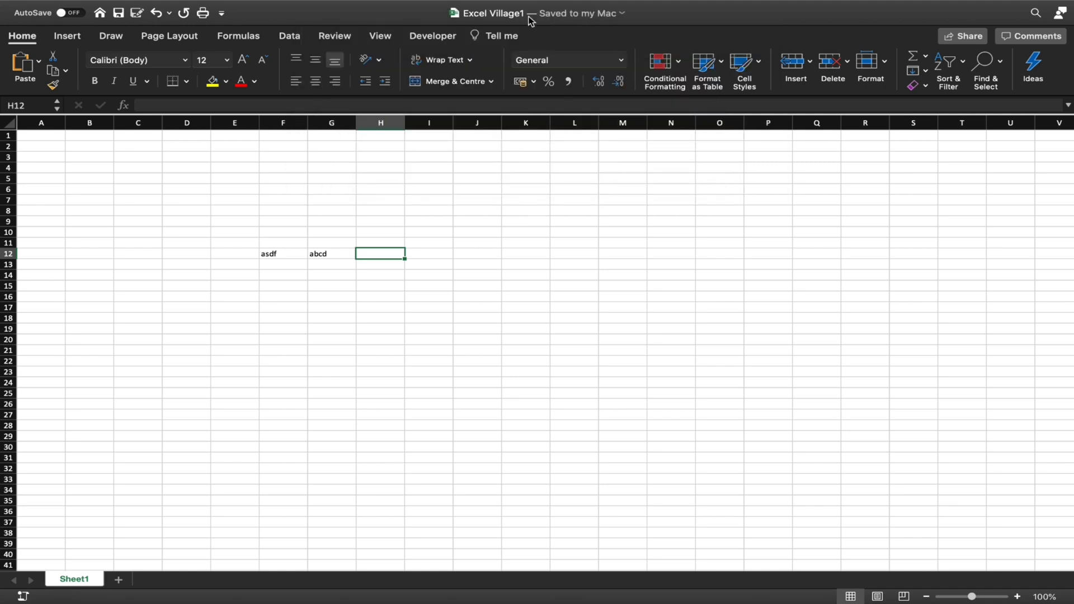
# Check the Excel Village.xlsx and Excel Village1.xlsx files on the desktop and return to the Excel Village1 workbook in full screen
pyautogui.moveTo(35, 18)
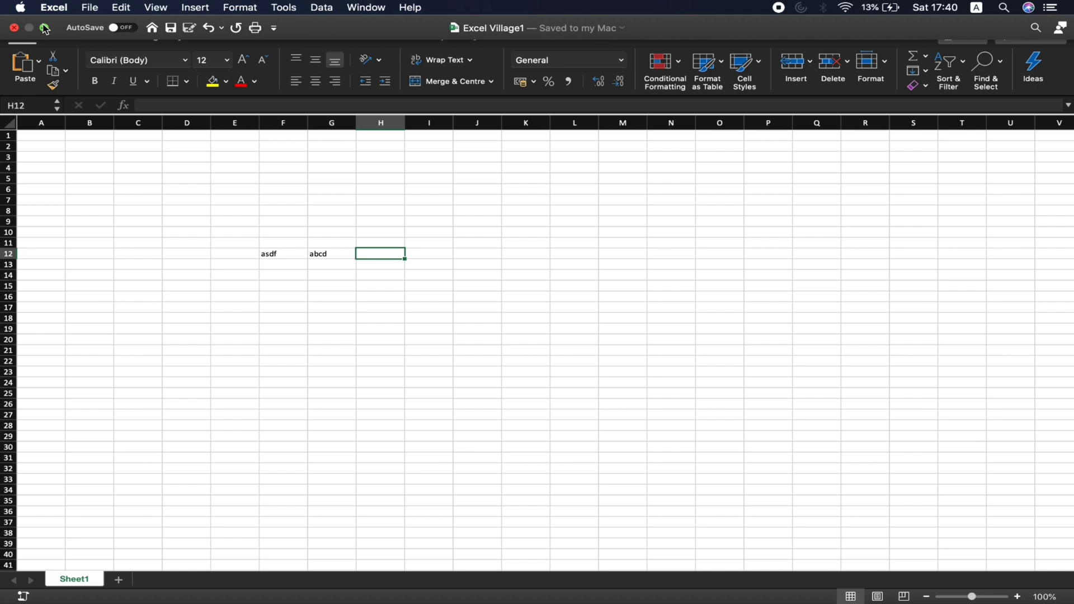
pyautogui.click(45, 28)
pyautogui.press('super+m')
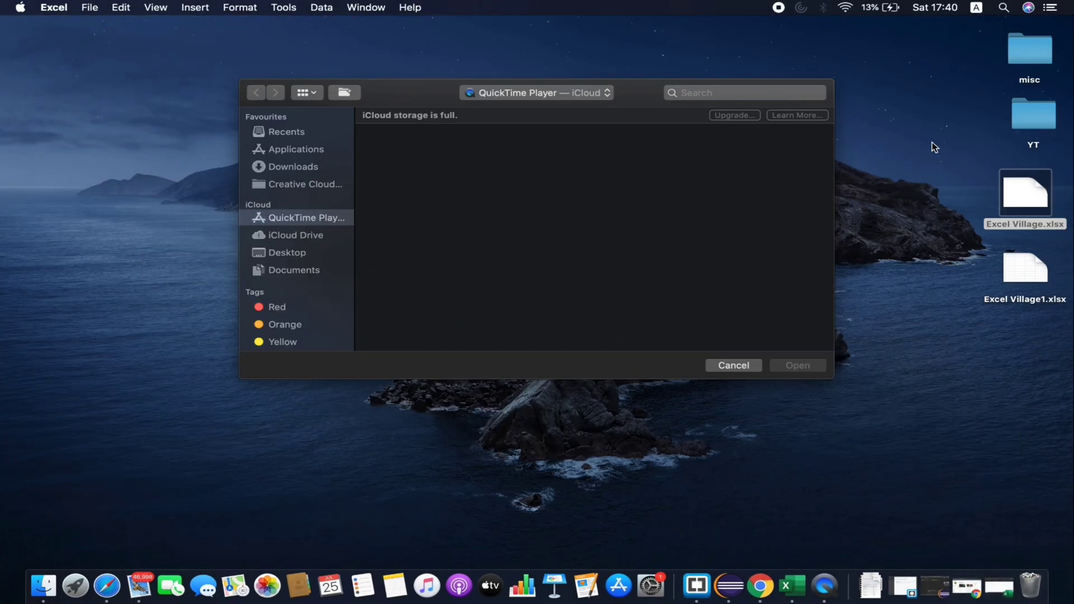
pyautogui.click(1017, 316)
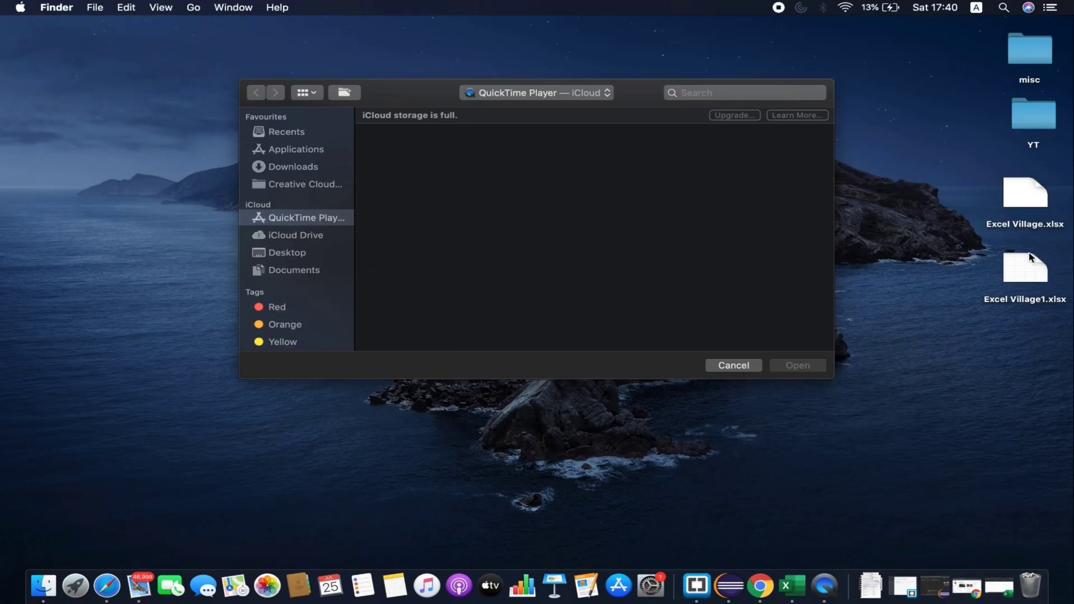
pyautogui.click(1026, 187)
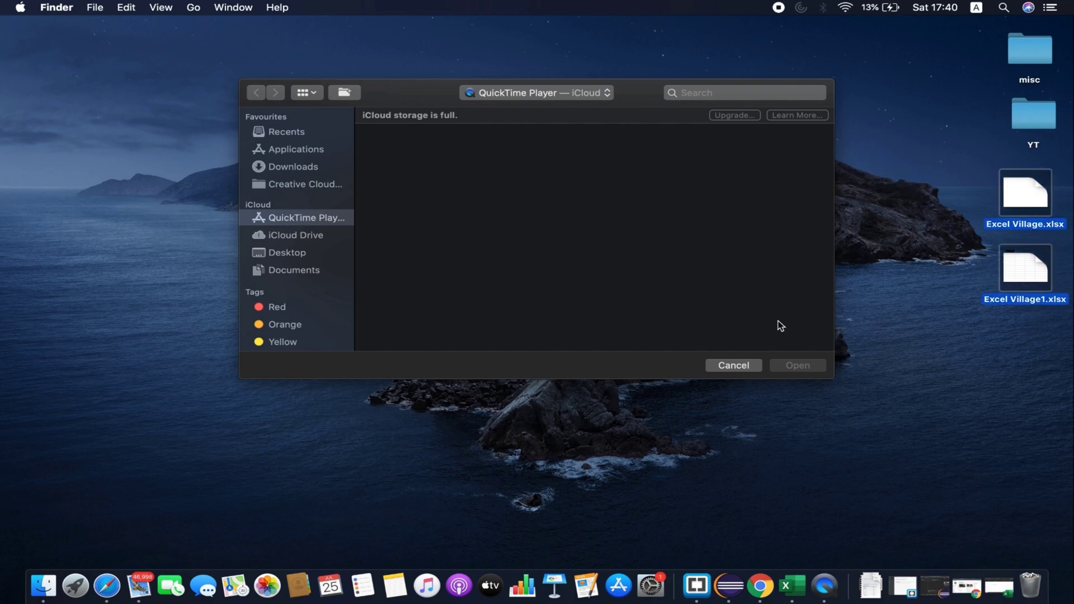
pyautogui.click(793, 586)
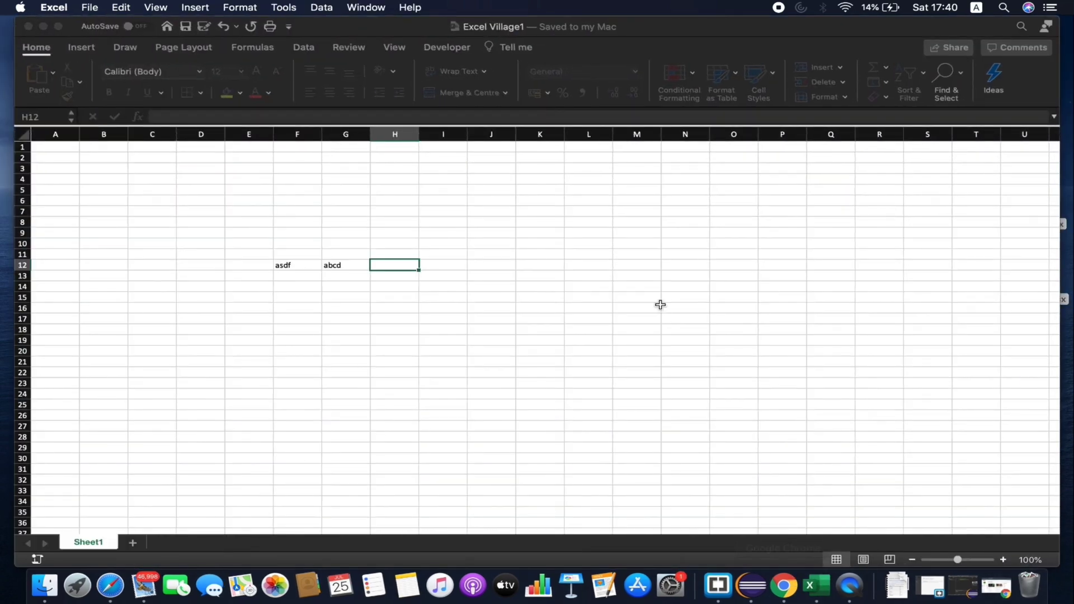
pyautogui.click(59, 27)
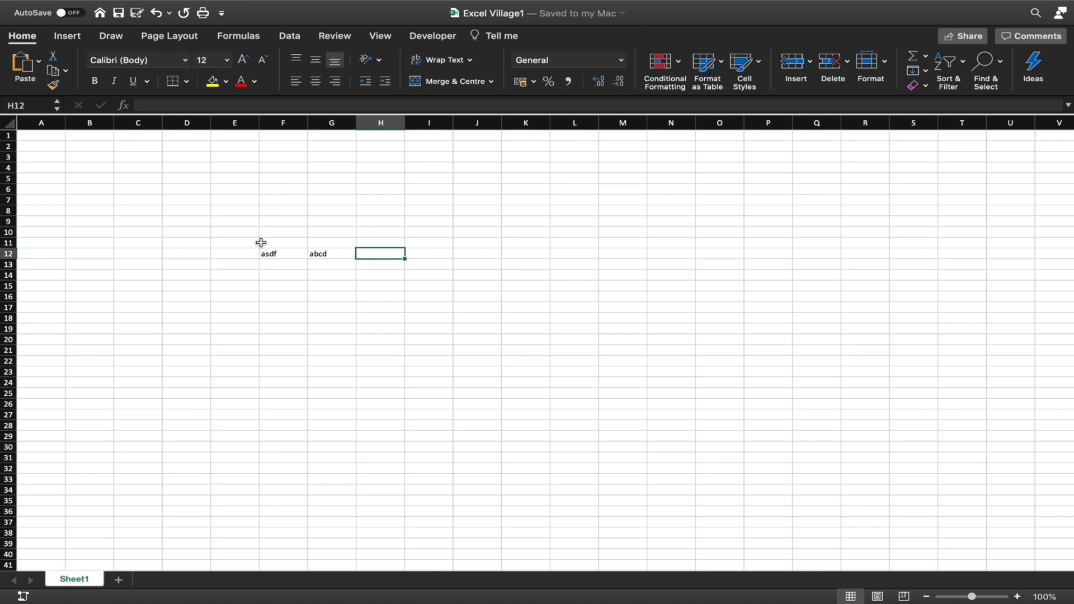
# Enter "kk" in cell F9 and select cell F7
pyautogui.click(287, 222)
pyautogui.write('kk')
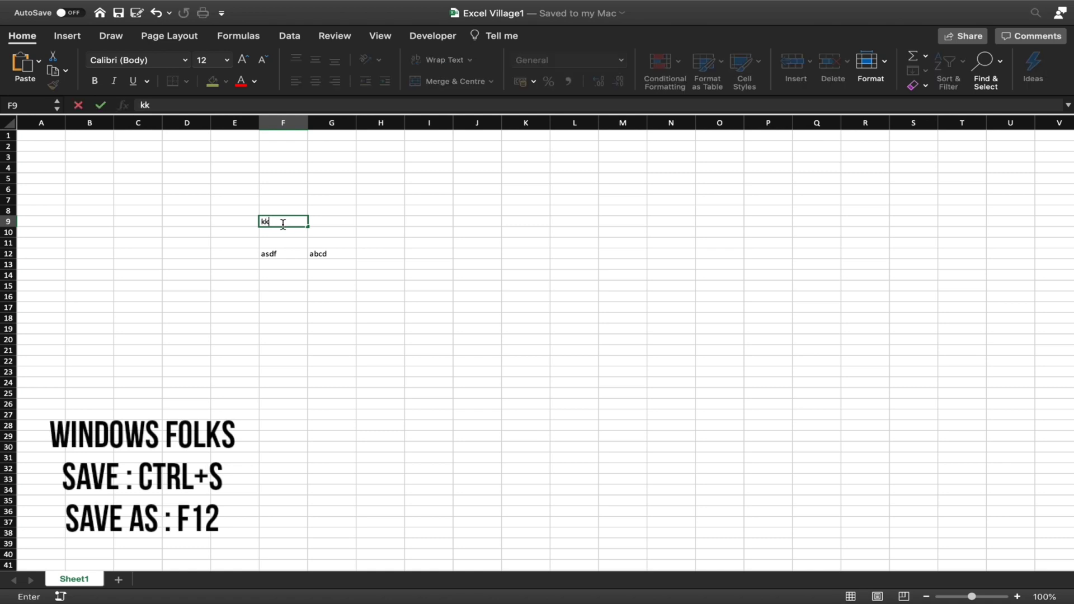
pyautogui.click(288, 195)
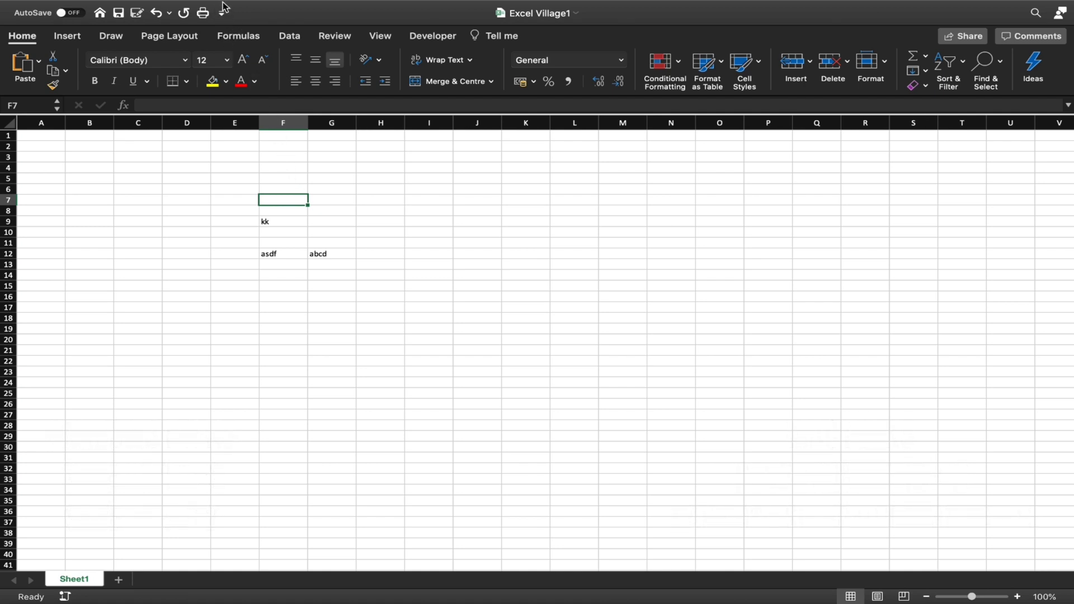
# Open the Excel Village1.xlsx workbook from the Desktop, moving the file dialog aside to uncover the sheet's data
pyautogui.moveTo(140, 15)
pyautogui.click(98, 10)
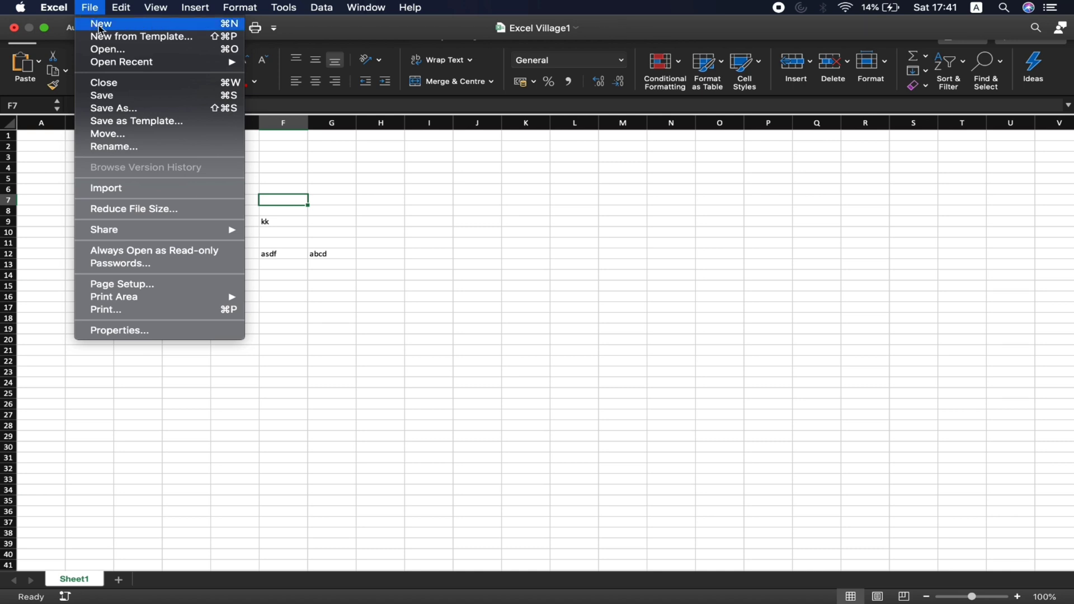
pyautogui.click(122, 55)
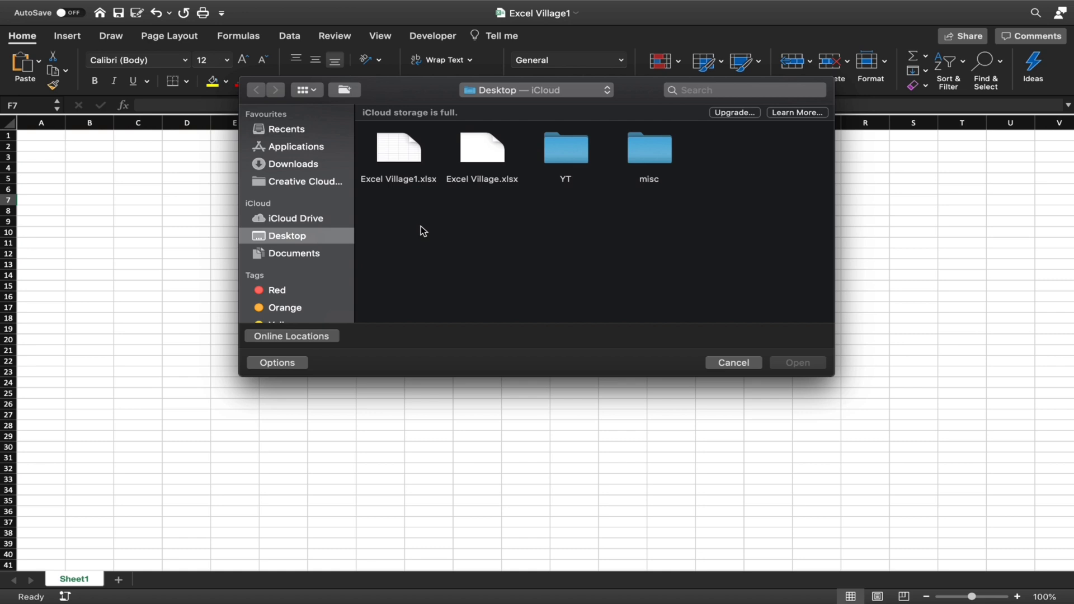
pyautogui.click(411, 166)
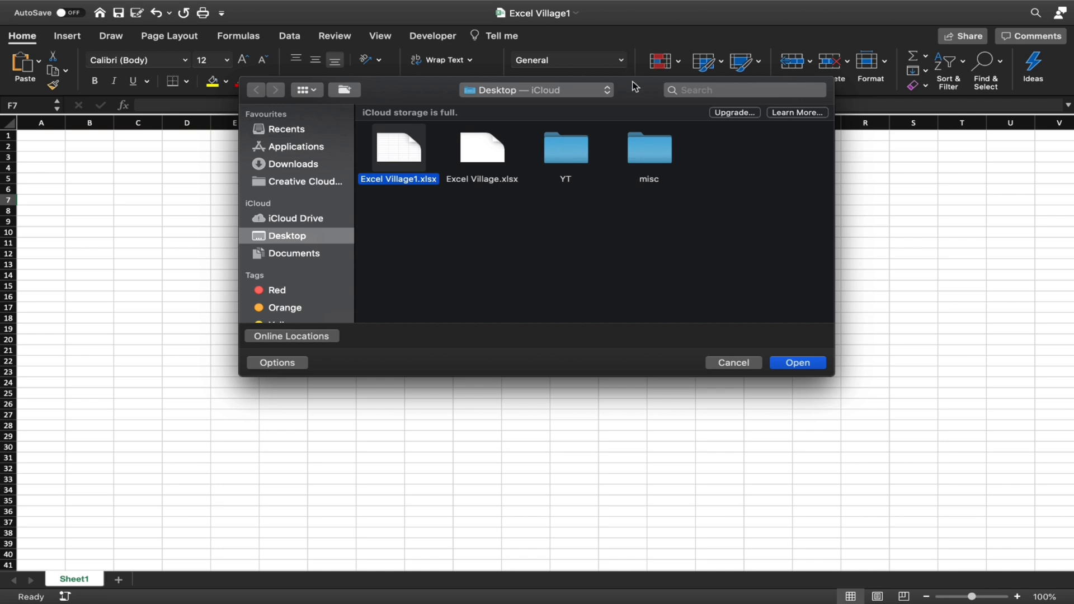
pyautogui.moveTo(634, 86); pyautogui.dragTo(777, 160)
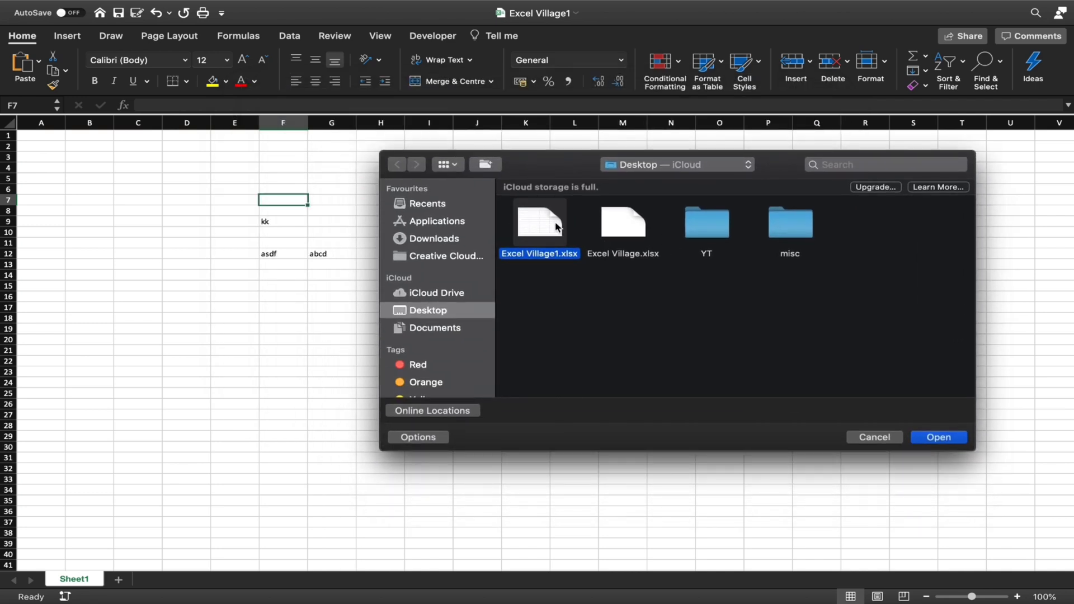
pyautogui.click(929, 442)
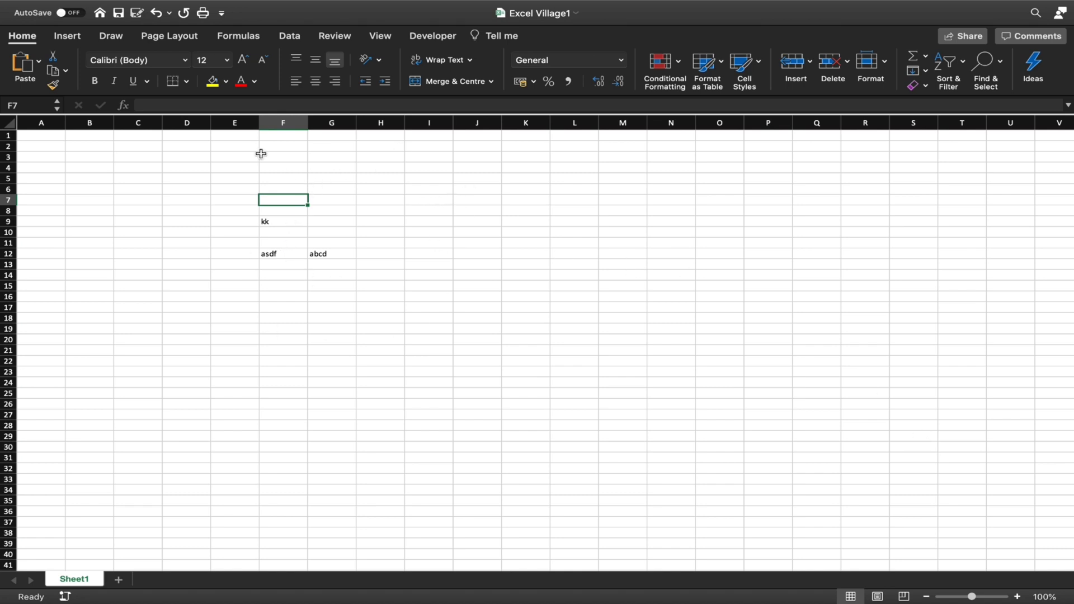
# Open the original Excel Village.xlsx workbook from the Desktop
pyautogui.click(94, 3)
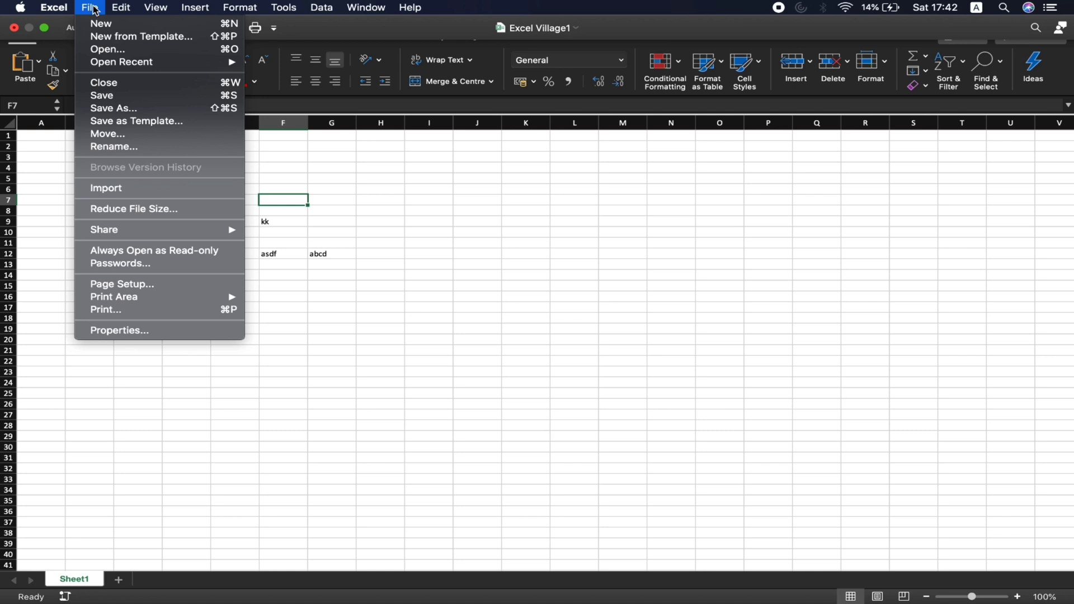
pyautogui.click(115, 53)
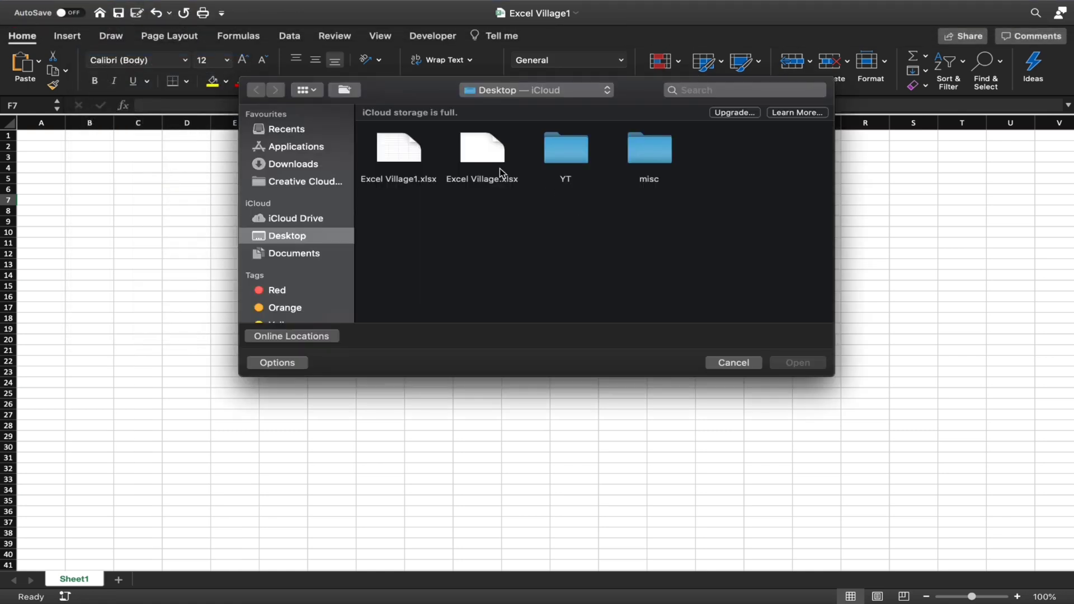
pyautogui.click(499, 169)
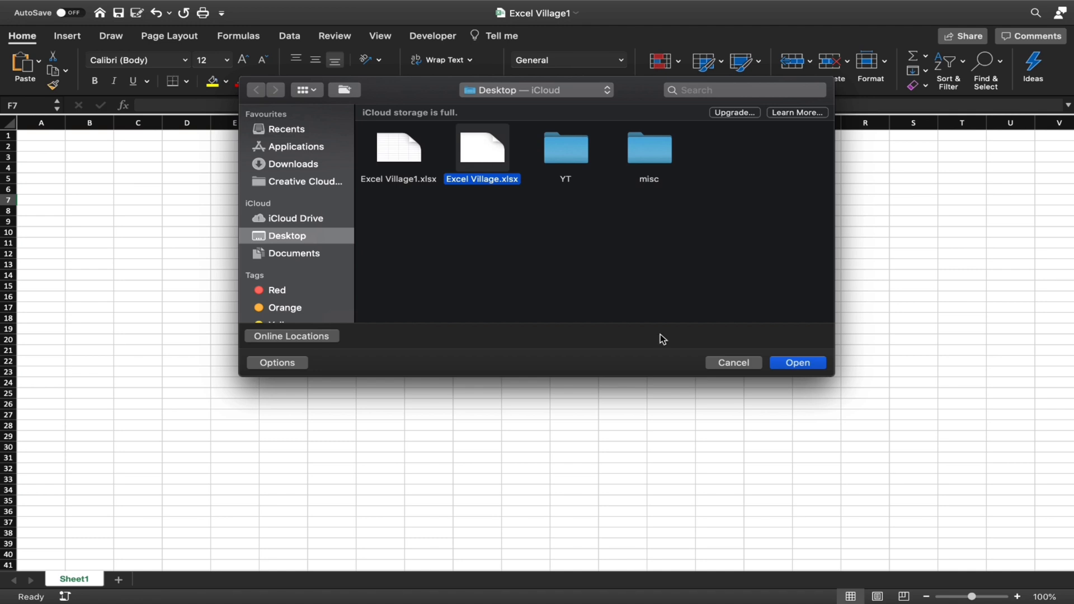
pyautogui.click(788, 364)
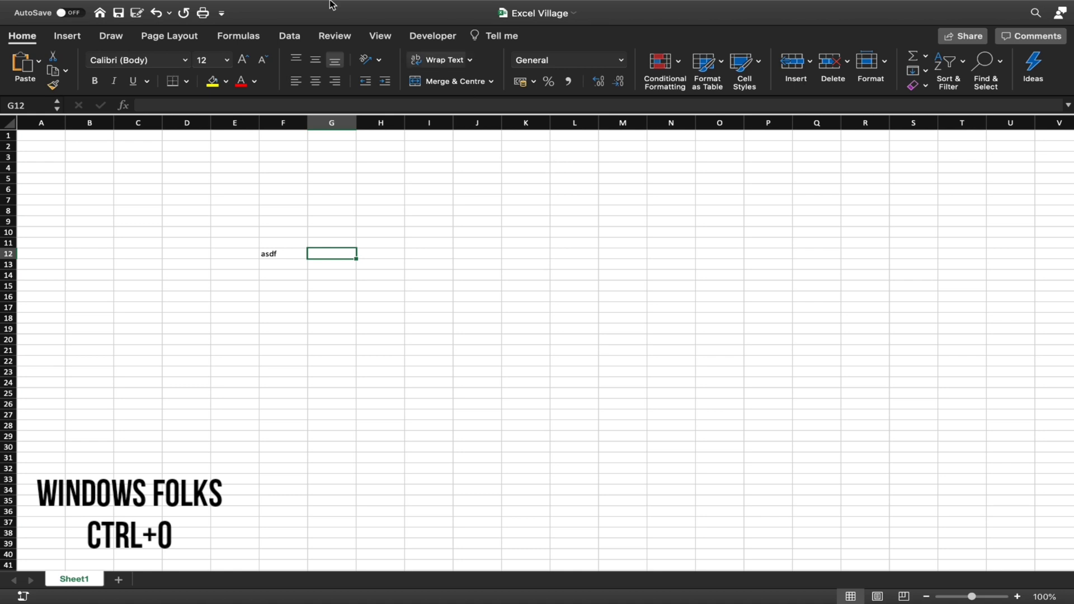
pyautogui.click(90, 8)
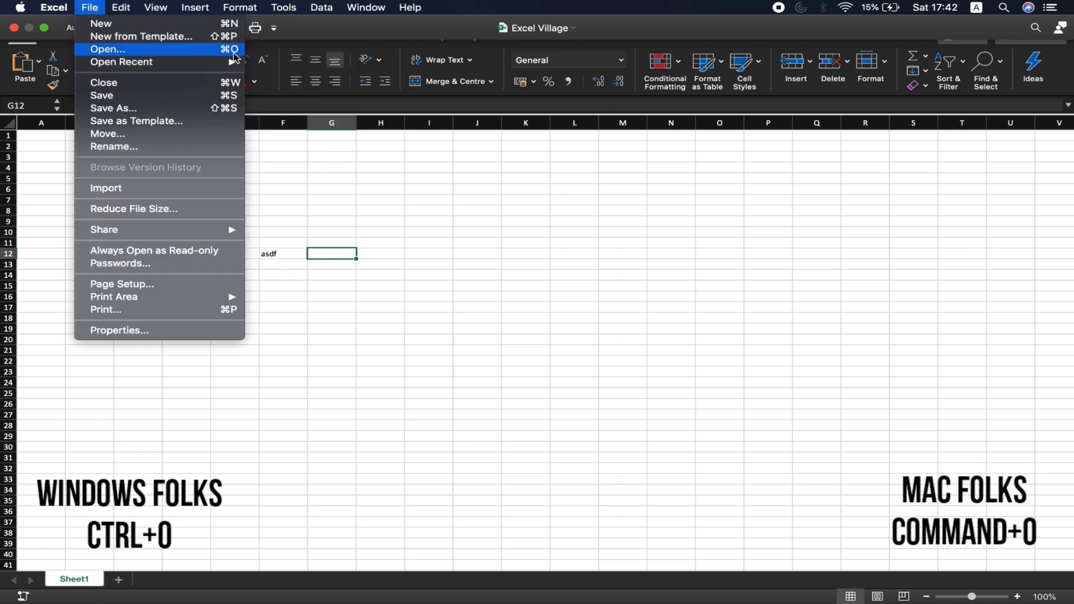
pyautogui.click(392, 260)
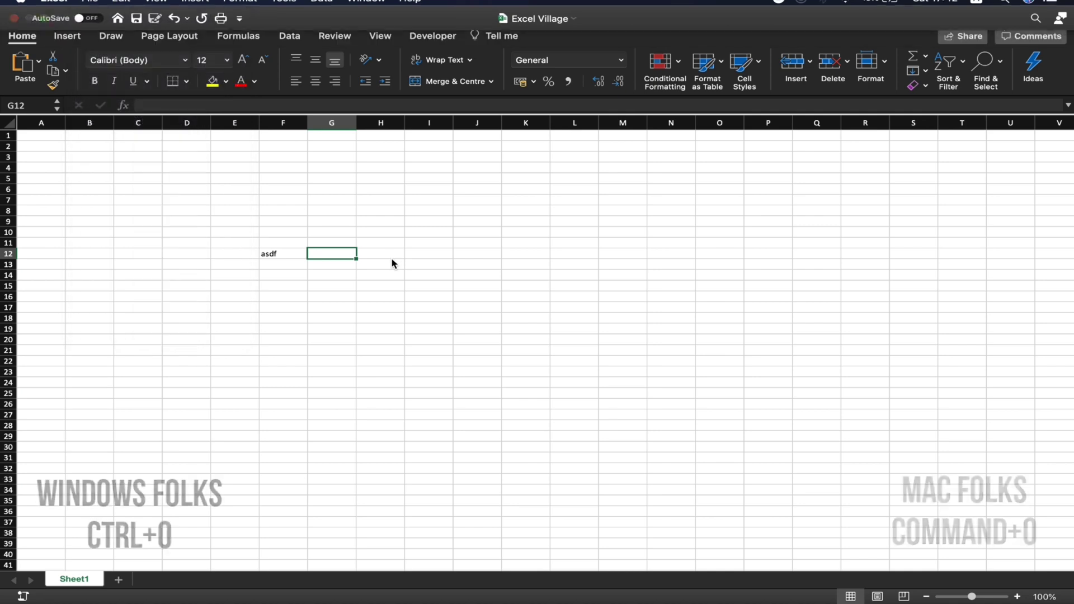